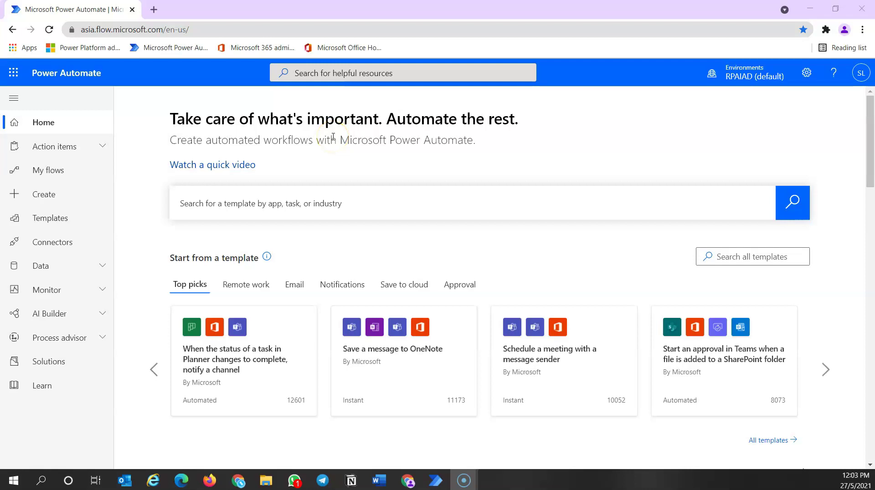
- From My flows > Desktop flows, share Hello World with the colleague, keeping run-only User access
left_click(49, 175)
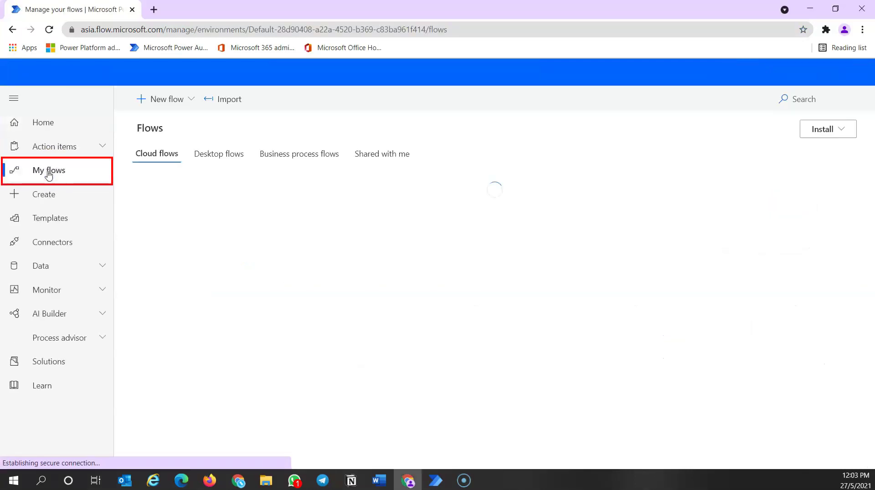
left_click(213, 155)
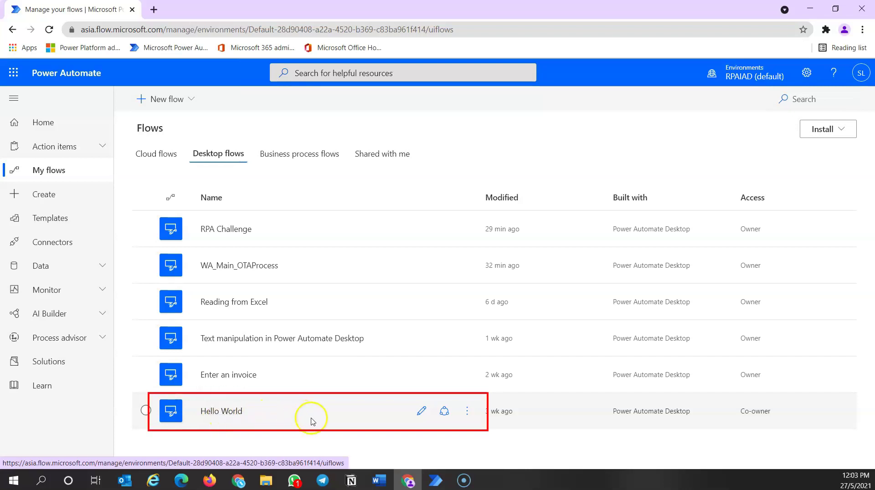
left_click(446, 412)
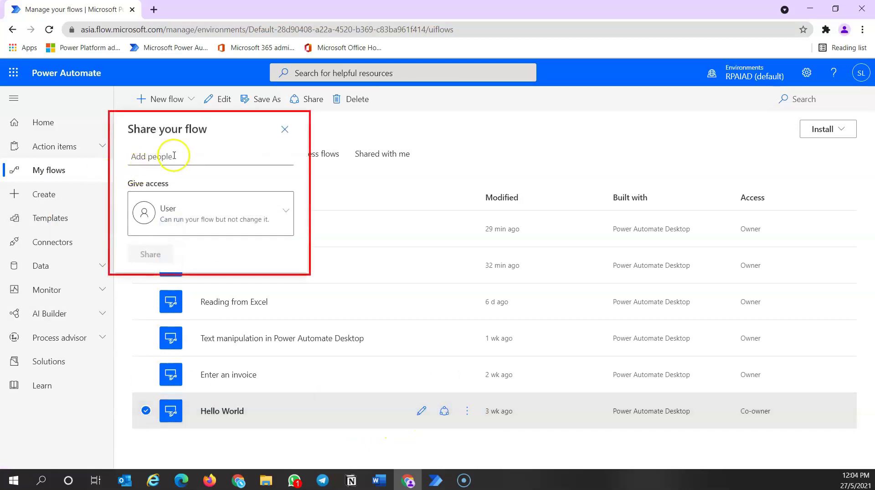
left_click(173, 156)
type("jamie")
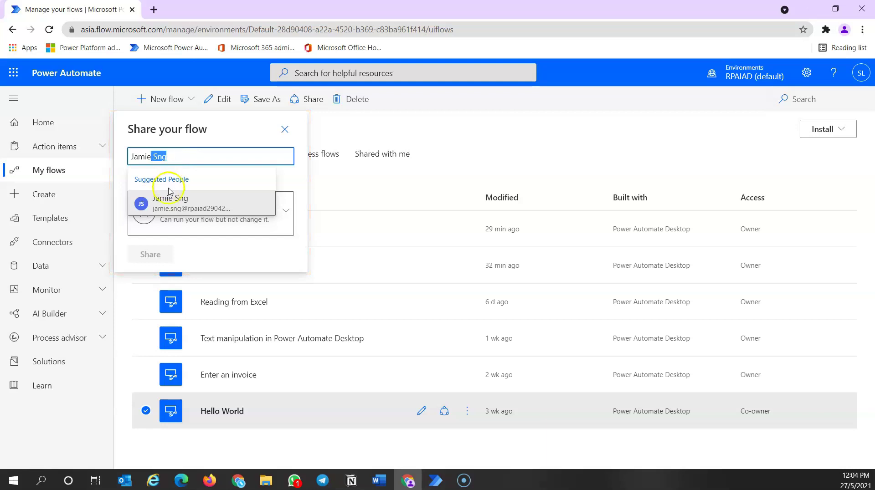
left_click(176, 205)
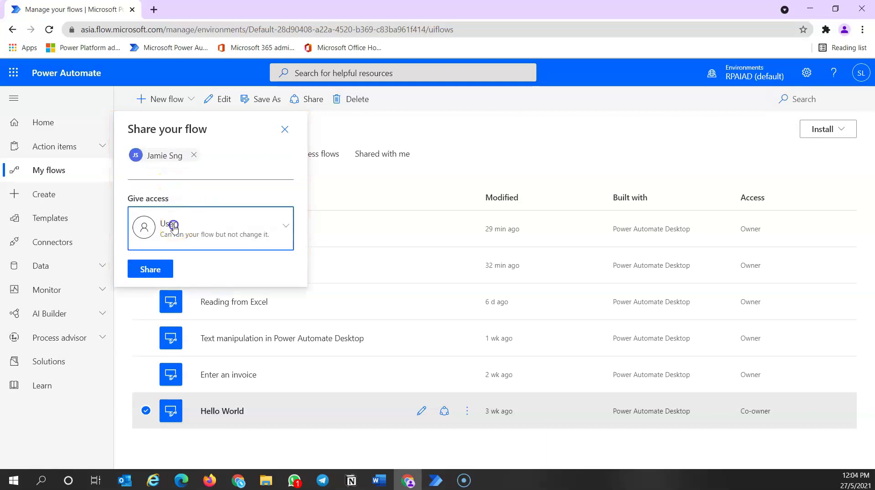
left_click(174, 227)
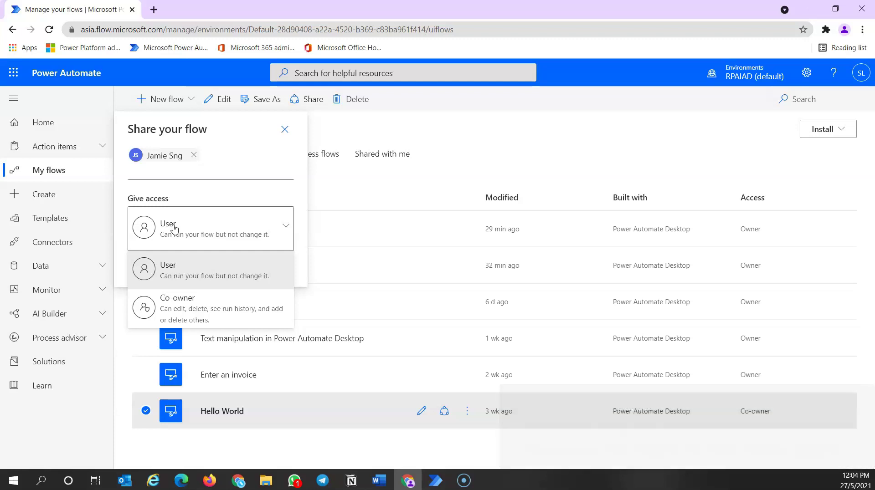
left_click(176, 277)
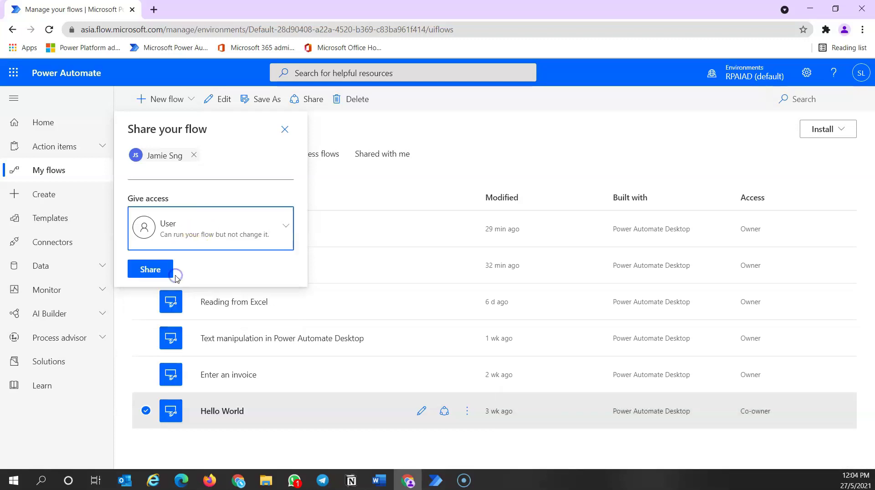
left_click(150, 271)
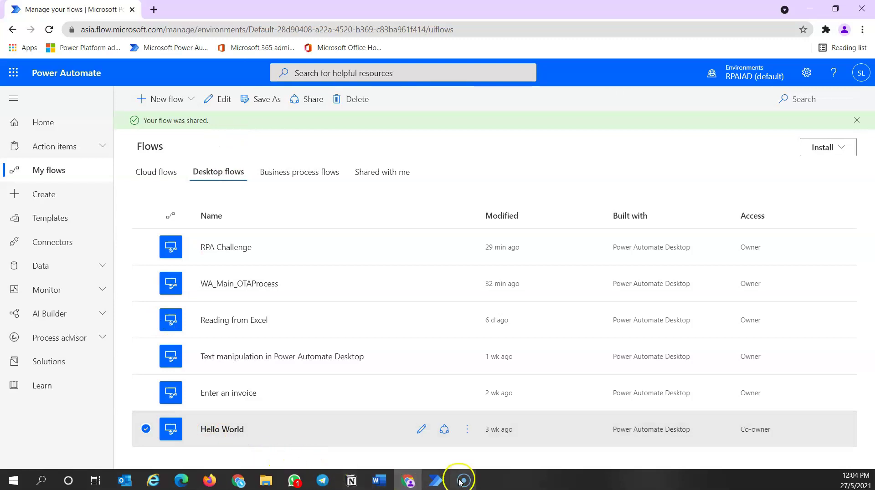
- Open the Hello World flow's details page and its Manage access panel
left_click(465, 433)
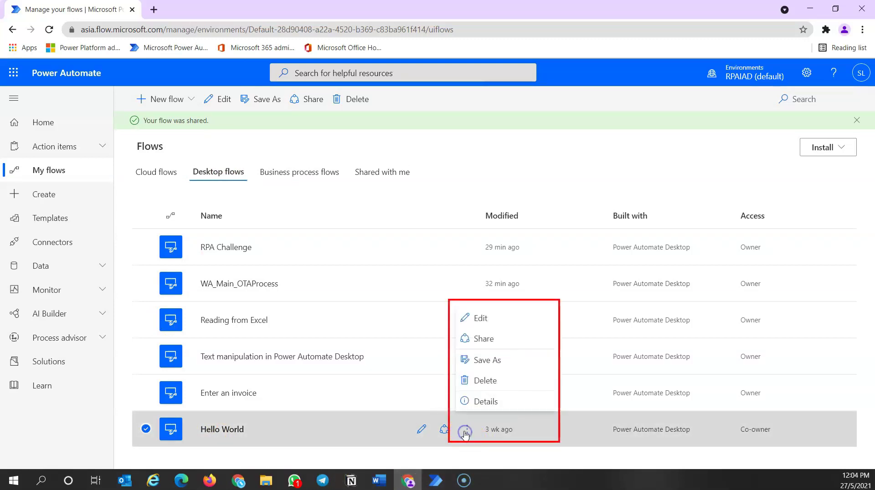
left_click(481, 403)
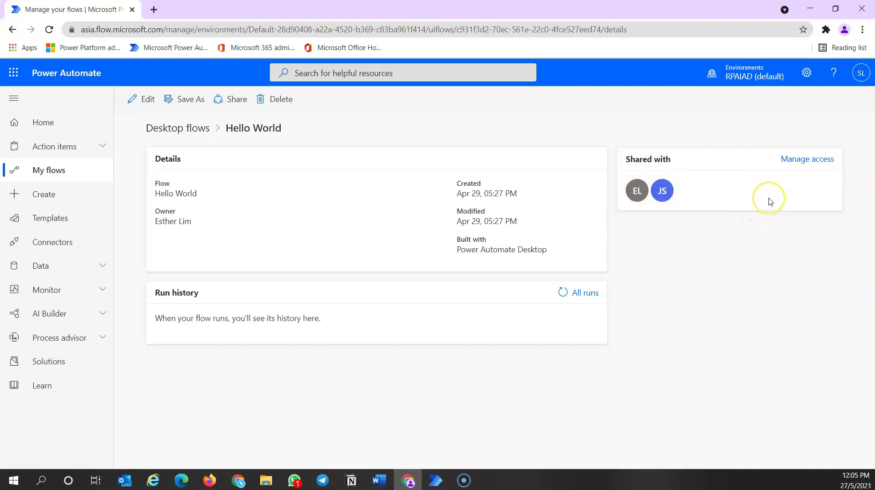
left_click(815, 159)
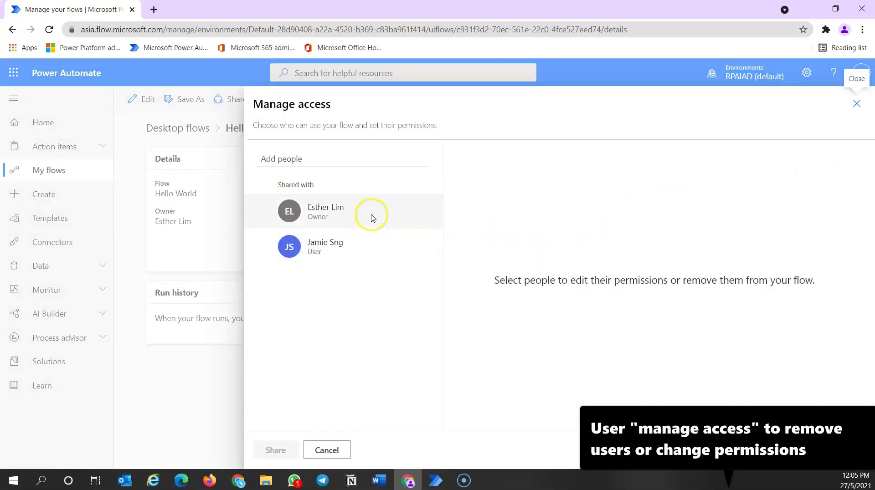
- Switch the colleague between Co-owner and User access, then cancel without saving
mouse_move(357, 242)
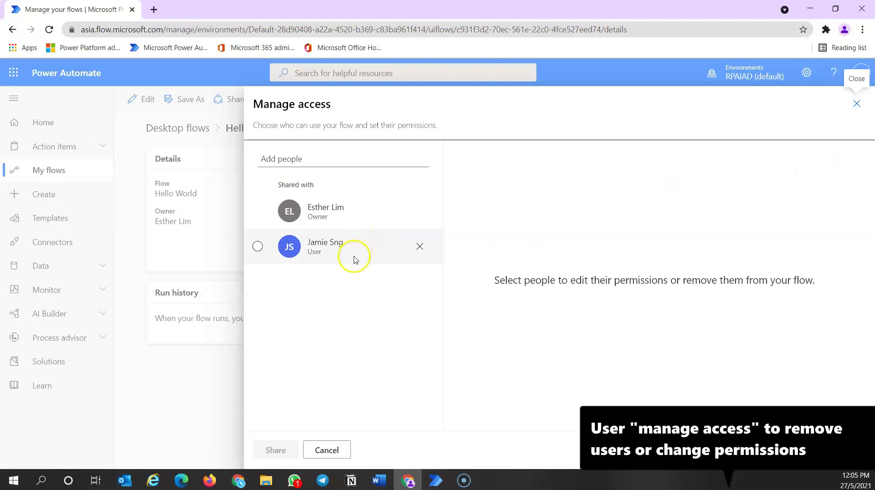
left_click(326, 253)
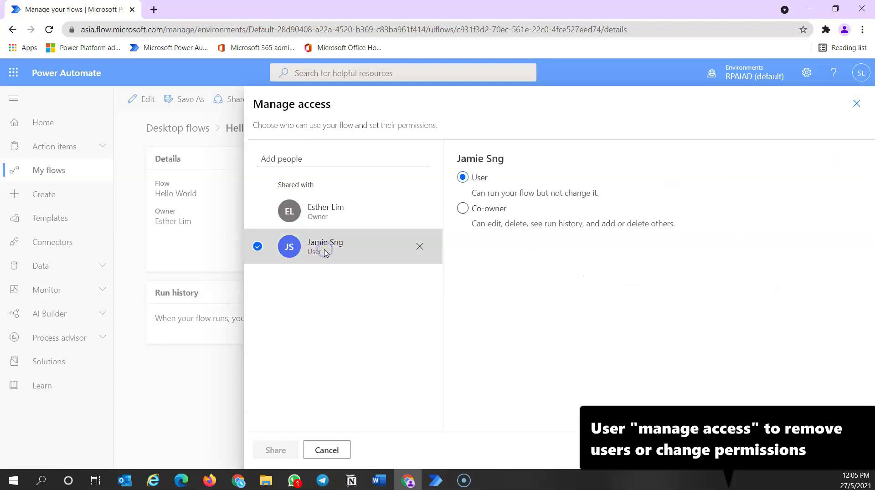
left_click(419, 246)
left_click(463, 209)
left_click(463, 178)
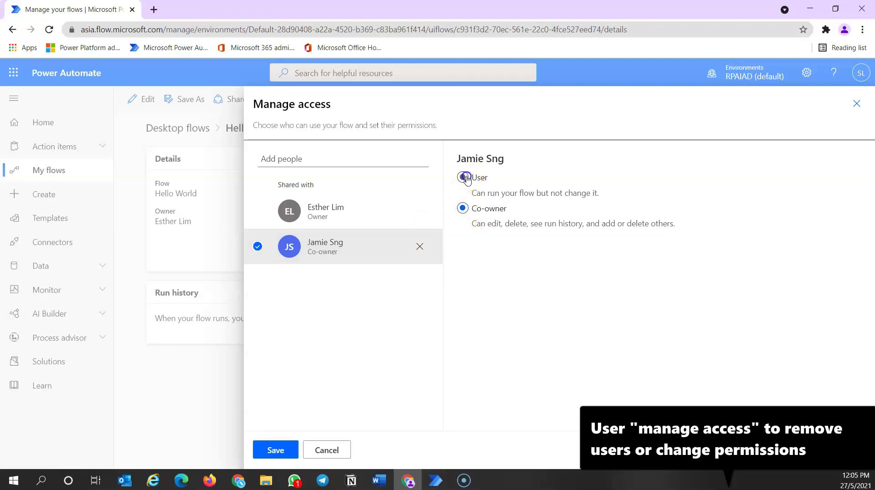
left_click(462, 209)
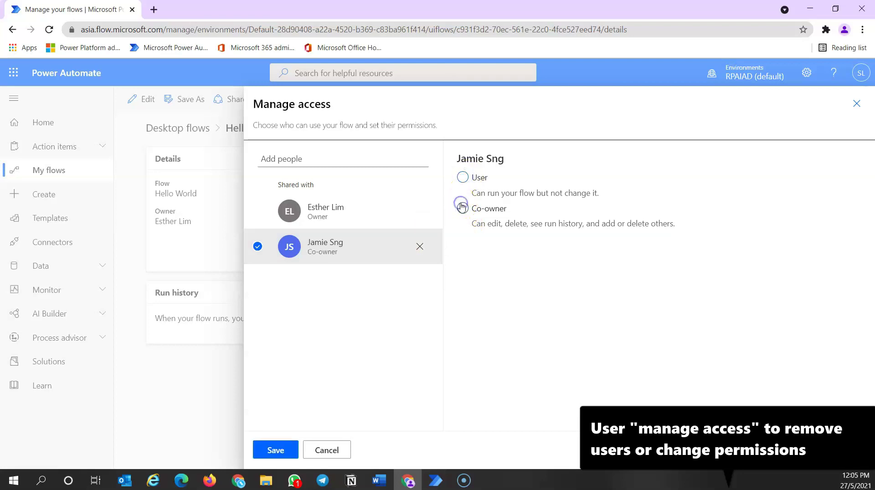
left_click(324, 450)
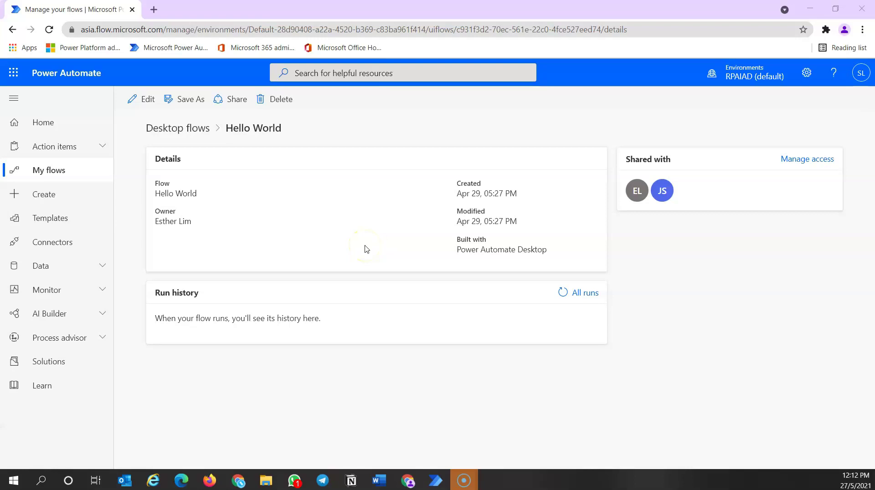
- From the Solutions list, create a solution named 'Hello World' with CDS Default Publisher as publisher
left_click(56, 370)
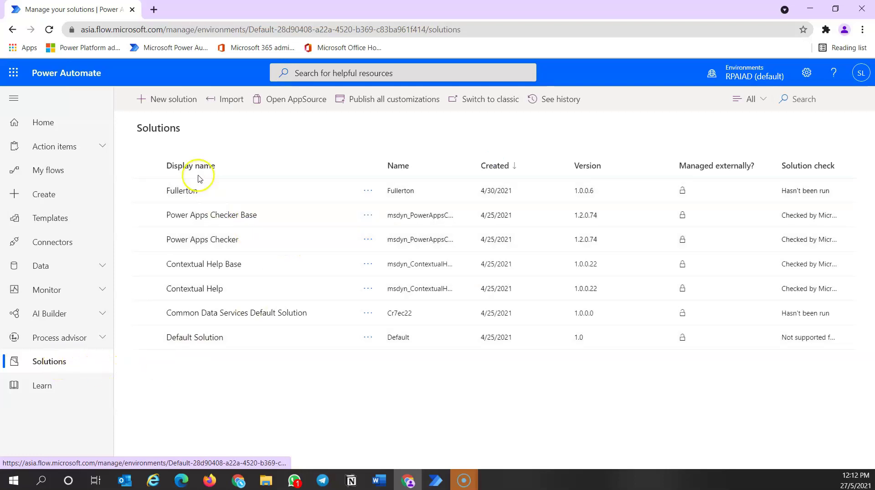
left_click(177, 103)
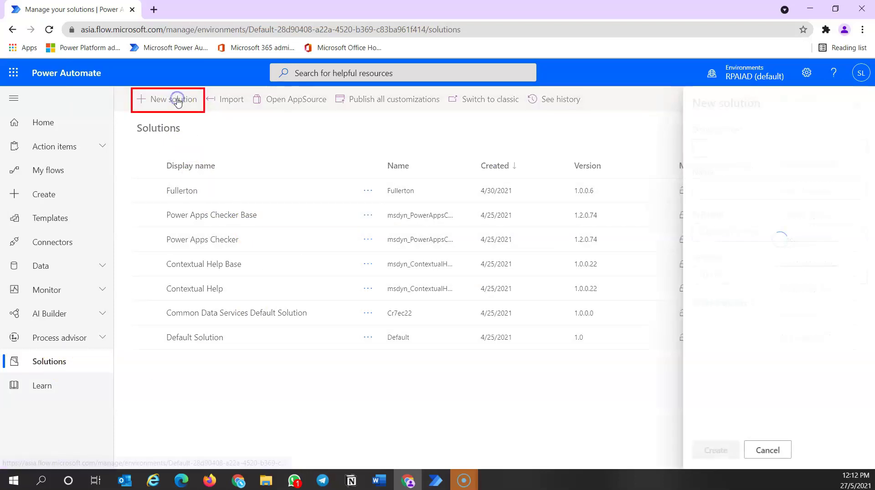
left_click(725, 150)
type("Hello World")
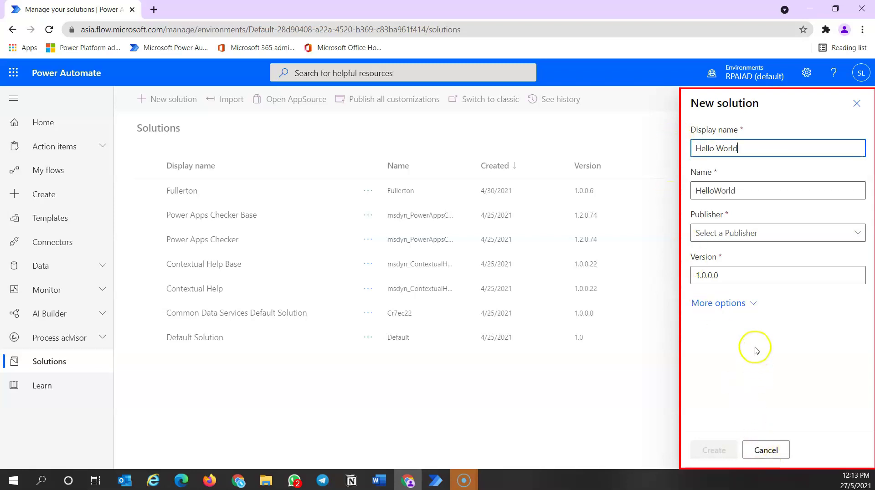
left_click(752, 234)
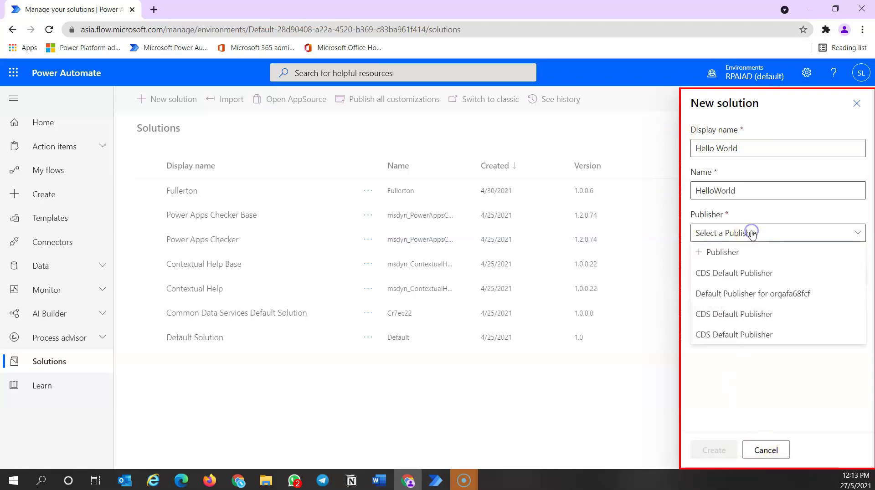
left_click(733, 275)
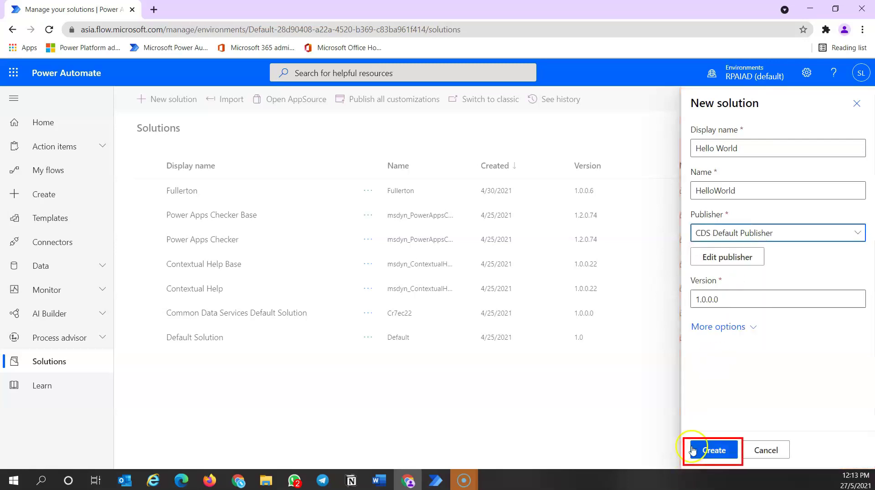
left_click(710, 449)
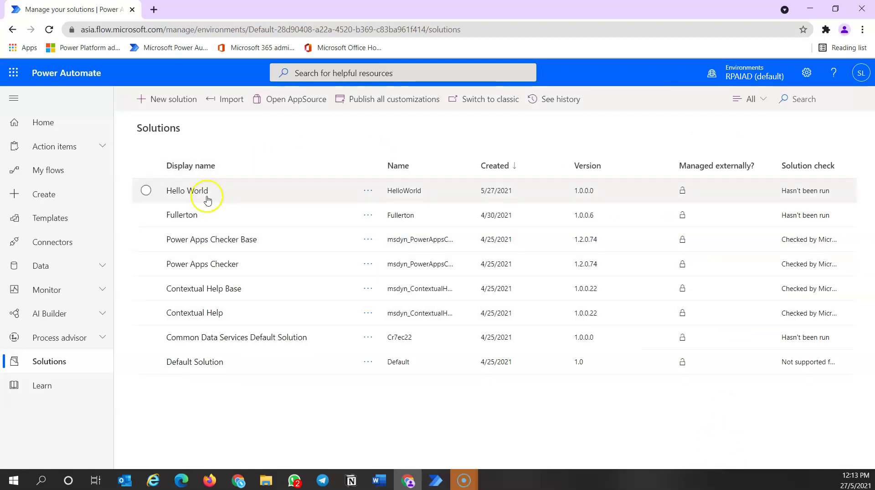
- Add the existing Hello World desktop flow to the Hello World solution as its component
left_click(187, 191)
left_click(200, 194)
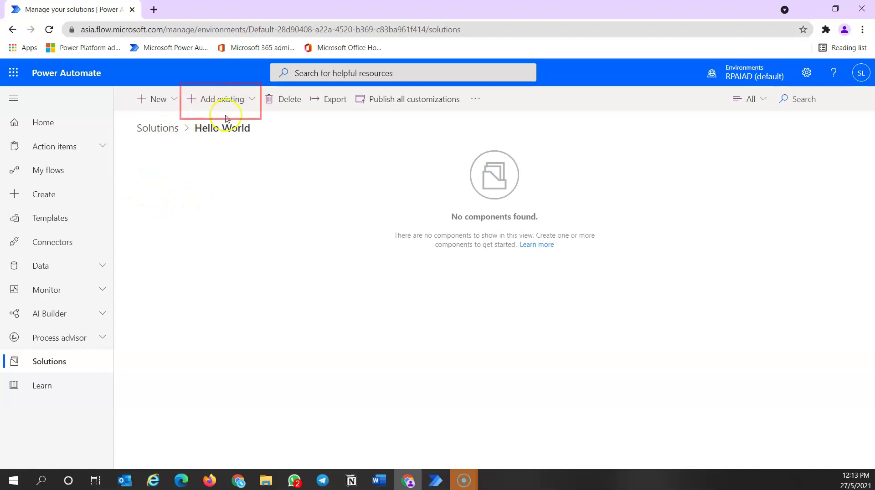
left_click(241, 99)
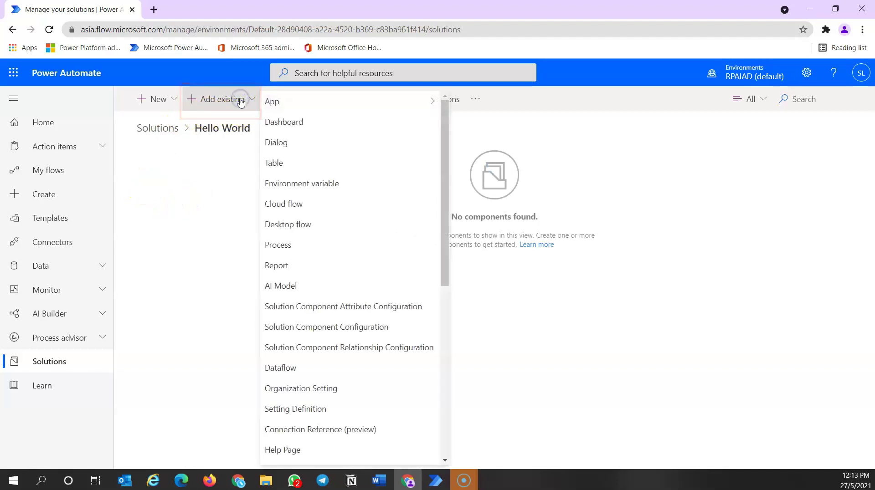
left_click(359, 220)
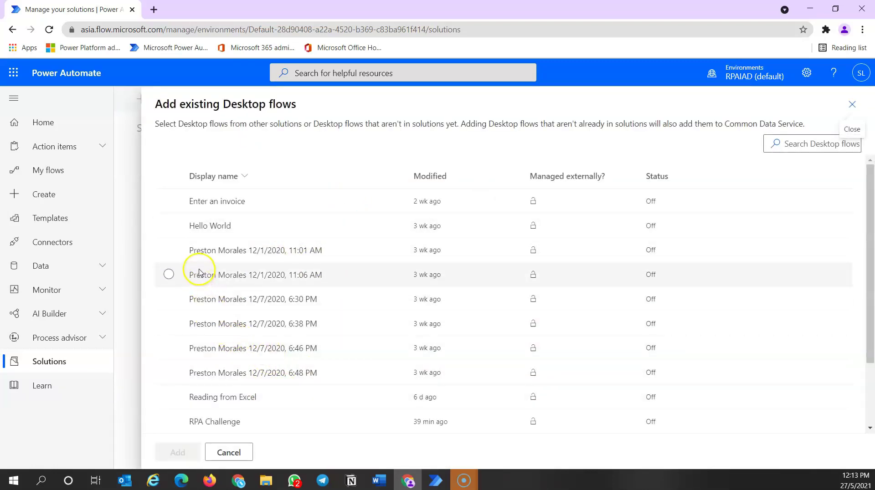
left_click(169, 225)
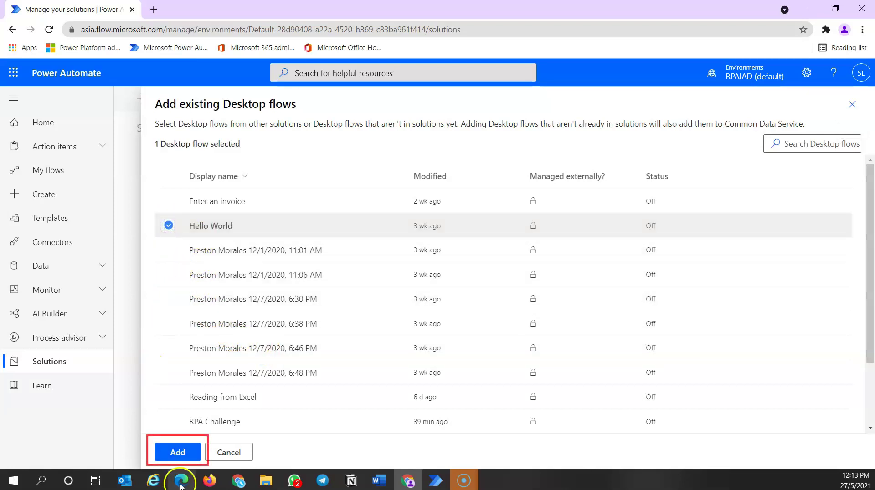
left_click(179, 452)
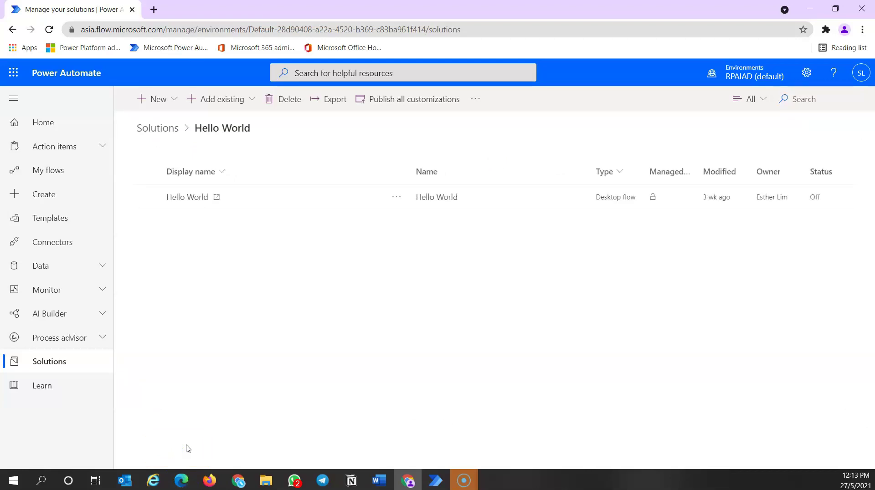
- Begin the solution export, run the checker, and publish all customizations
left_click(331, 101)
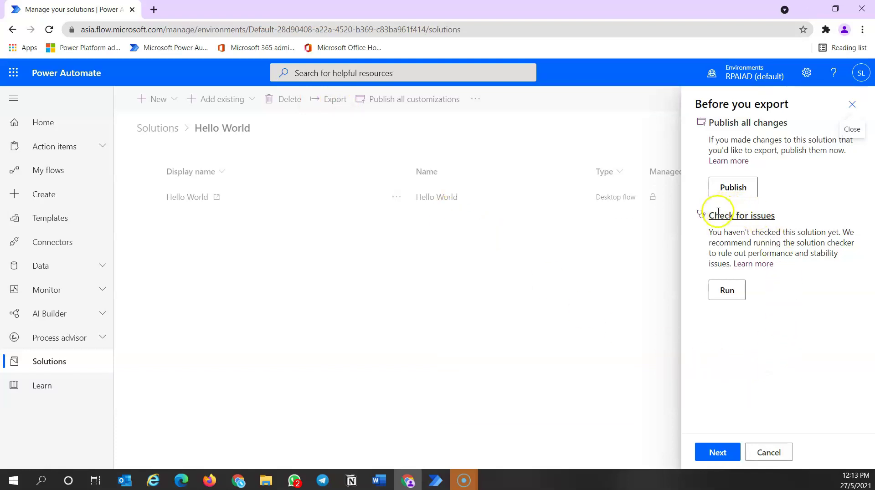
left_click(725, 293)
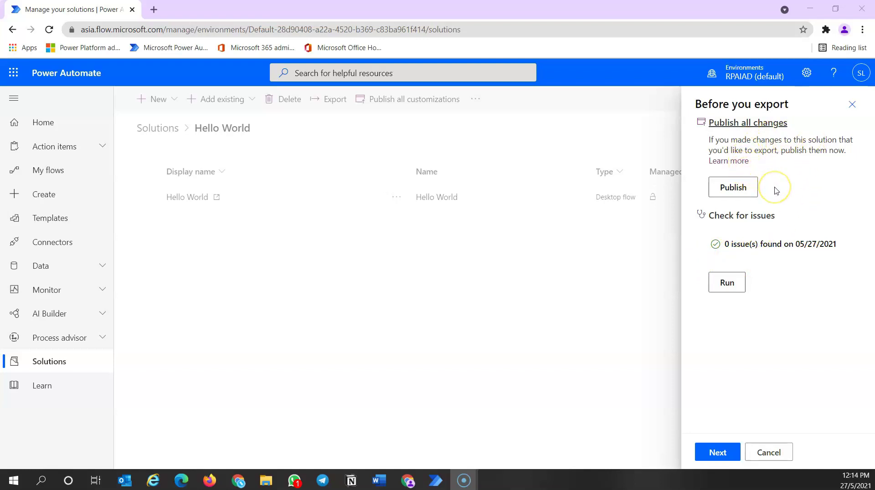
left_click(730, 189)
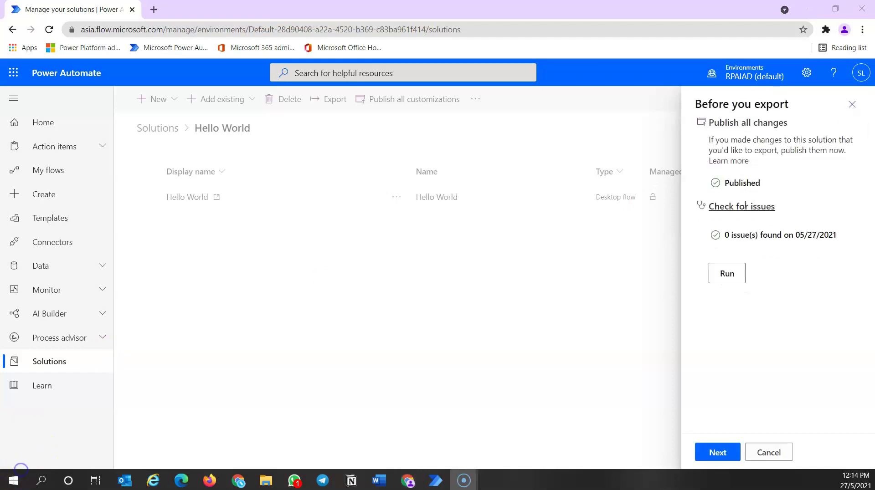
- Export Hello World version 1.0.0.1 as unmanaged, downloading HelloWorld_1_0_0_1.zip
left_click(718, 453)
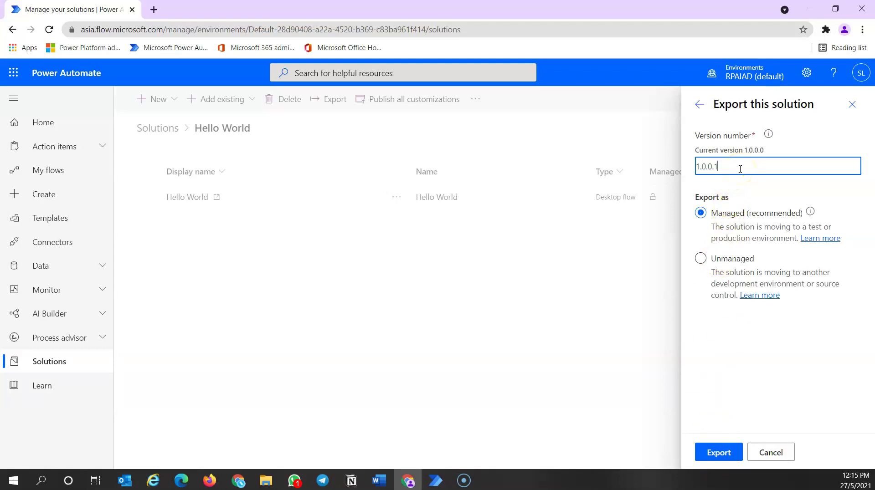
left_click(700, 259)
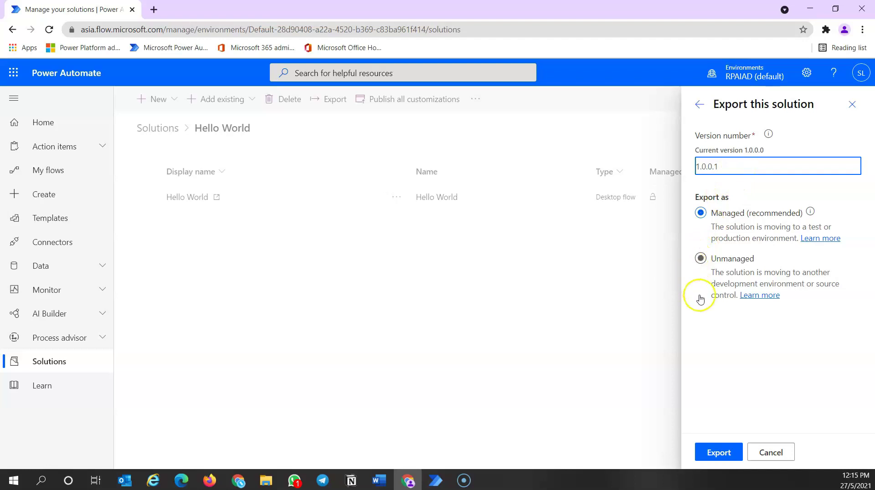
left_click(700, 259)
left_click(712, 452)
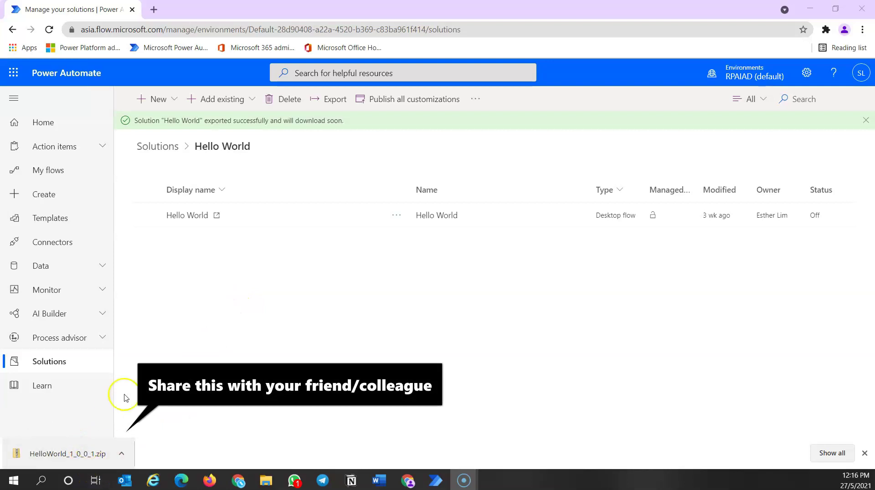
- Return to the Solutions list, where Hello World shows 1.0.0.1, and start an import
left_click(44, 366)
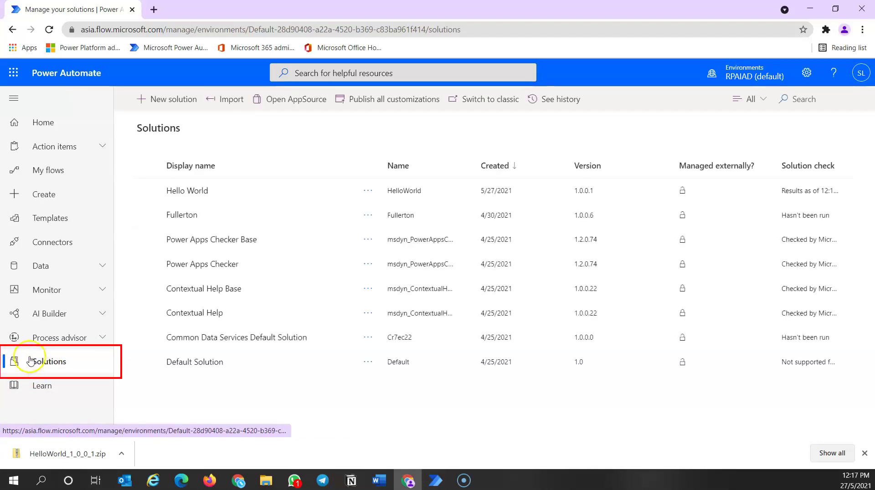
left_click(230, 99)
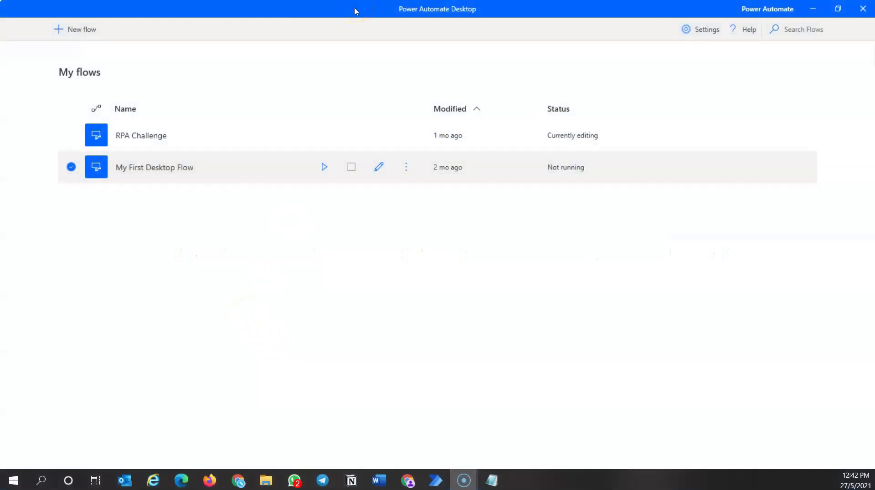
- Open the RPA Challenge editor, review its UI elements and variables, and select all 21 actions
left_click(140, 143)
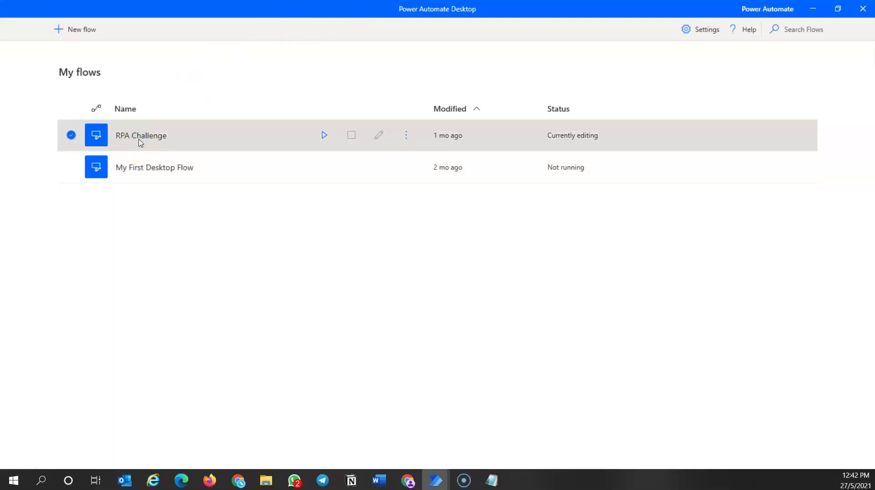
left_click(439, 480)
left_click(496, 432)
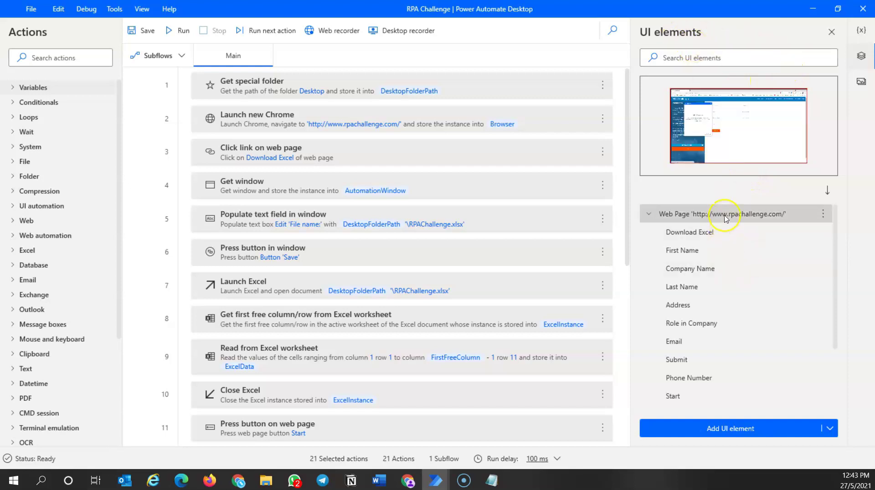
left_click(690, 233)
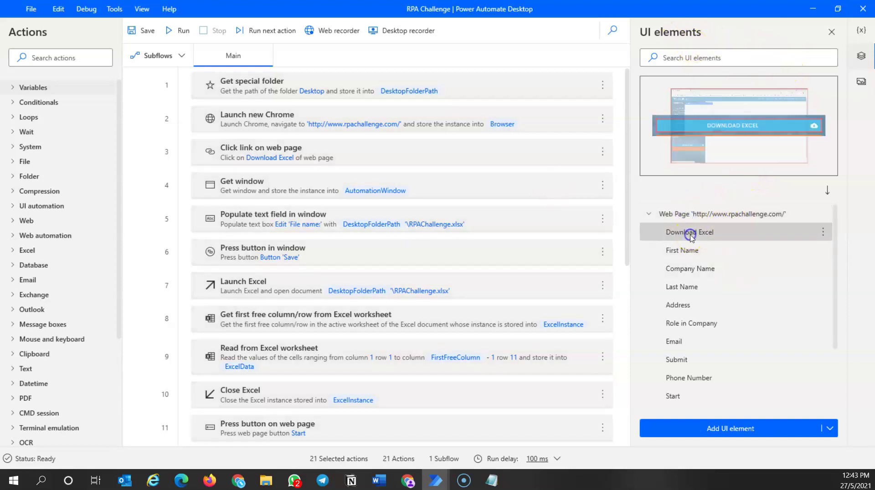
left_click(683, 252)
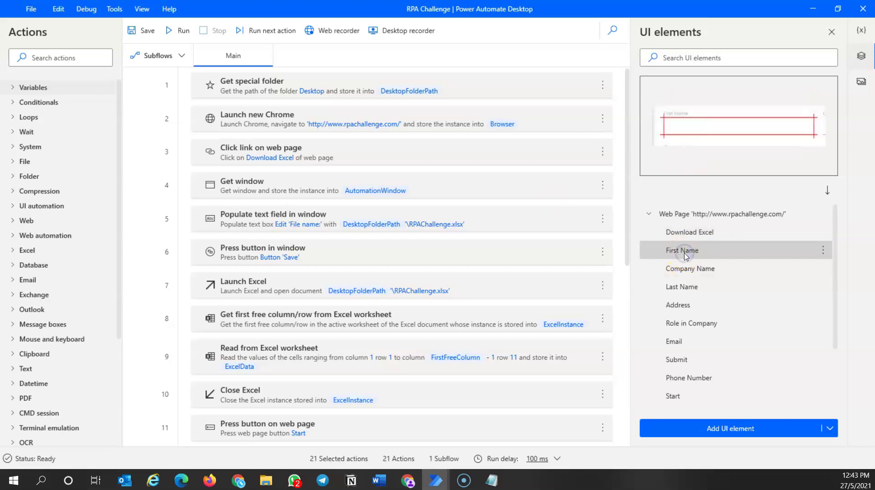
left_click(861, 30)
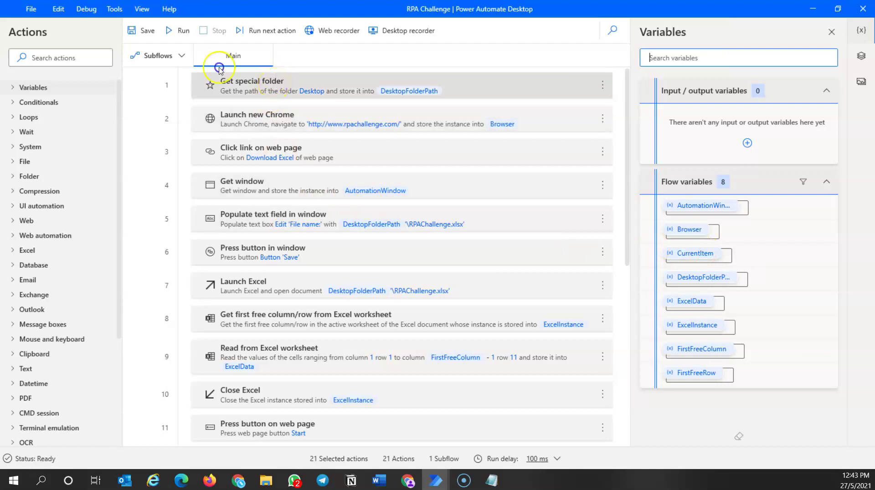
left_click(274, 87)
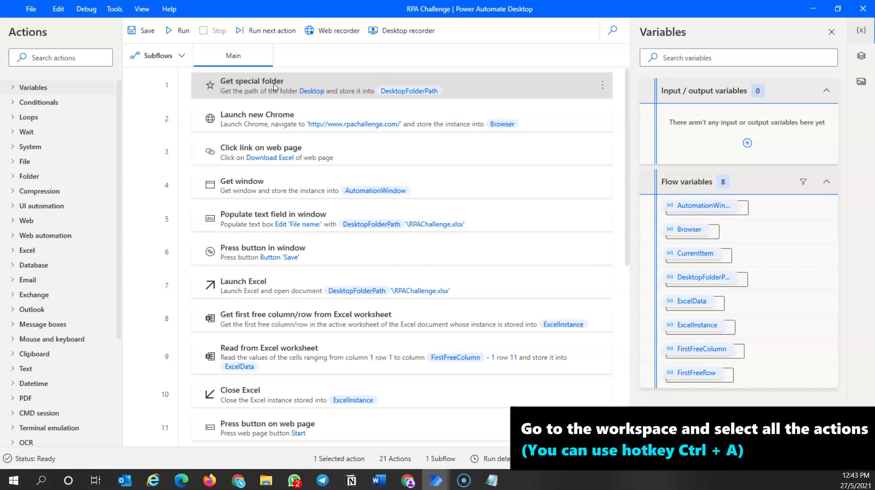
key("ctrl+a")
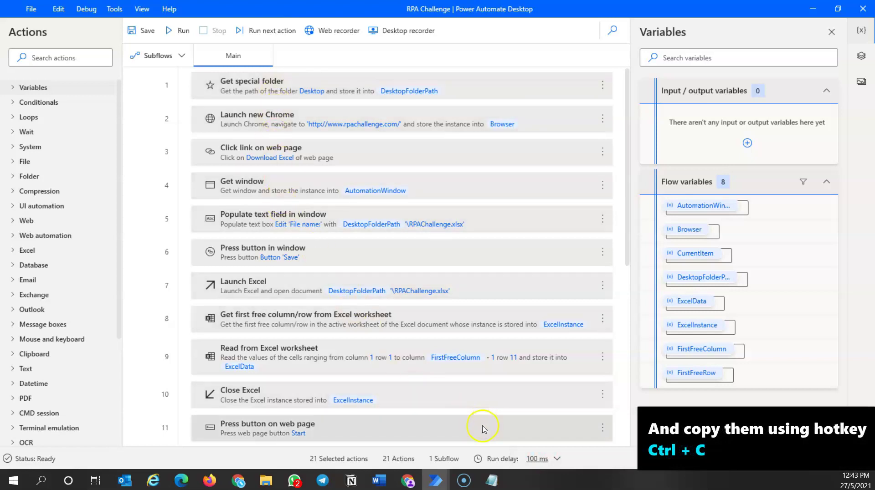
- Paste the copied actions as text into a new Notepad document, then return to My flows
left_click(491, 478)
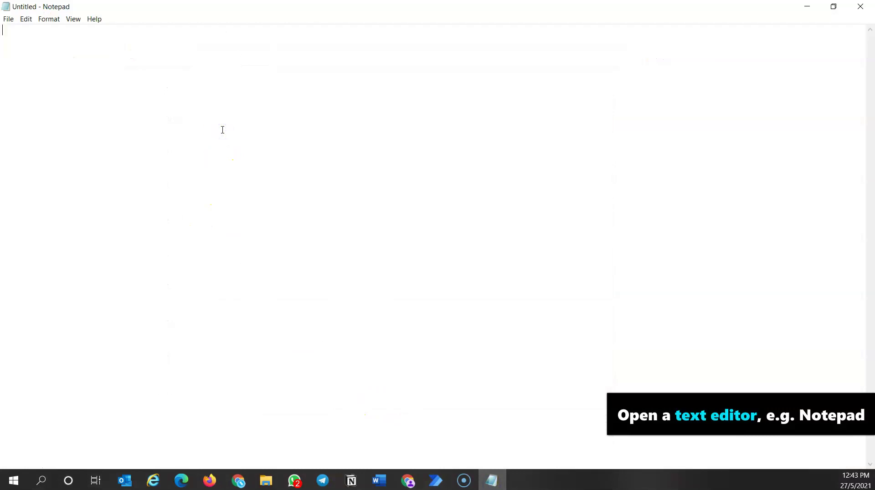
key("ctrl+v")
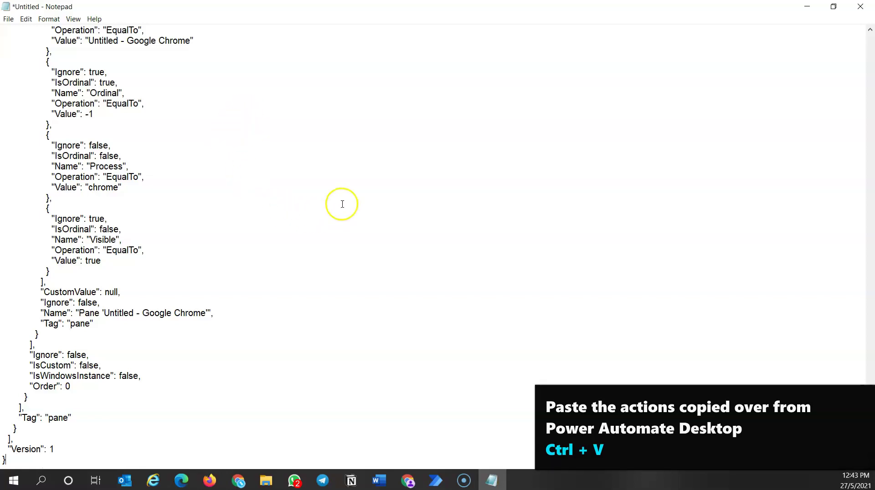
left_click(435, 480)
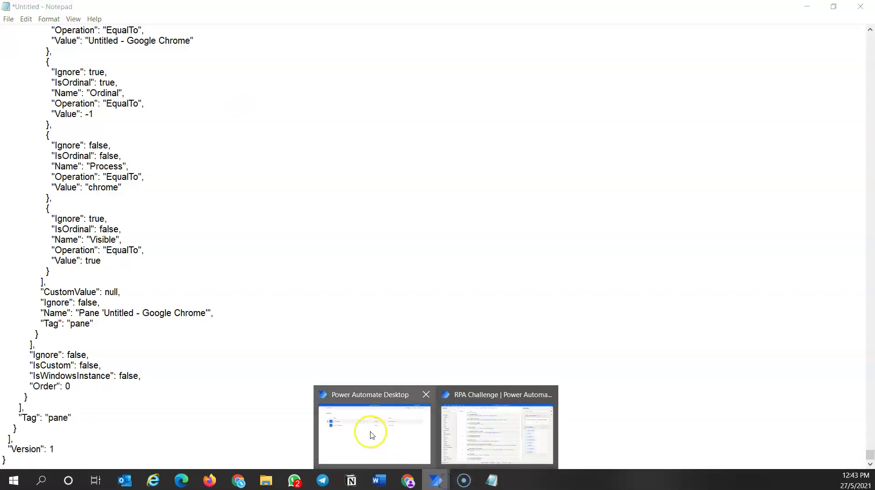
left_click(369, 434)
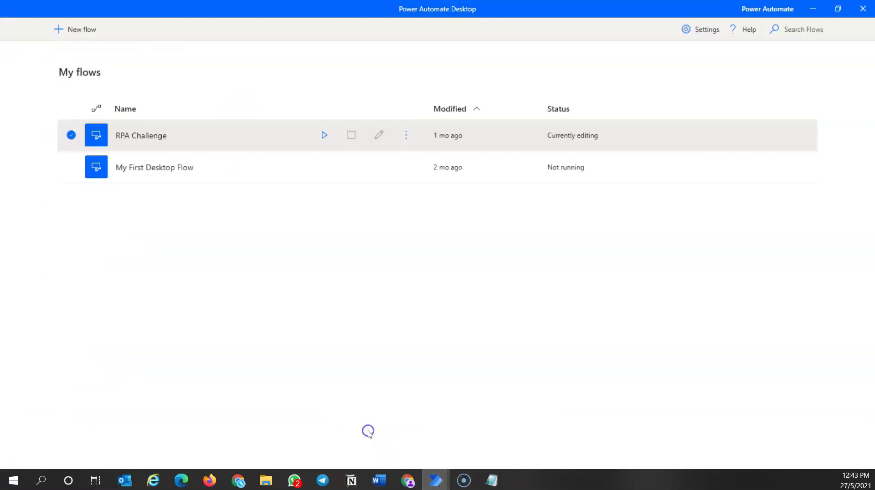
- Start a new flow, name it 'Copy of RPA Challenge', and create it
left_click(91, 34)
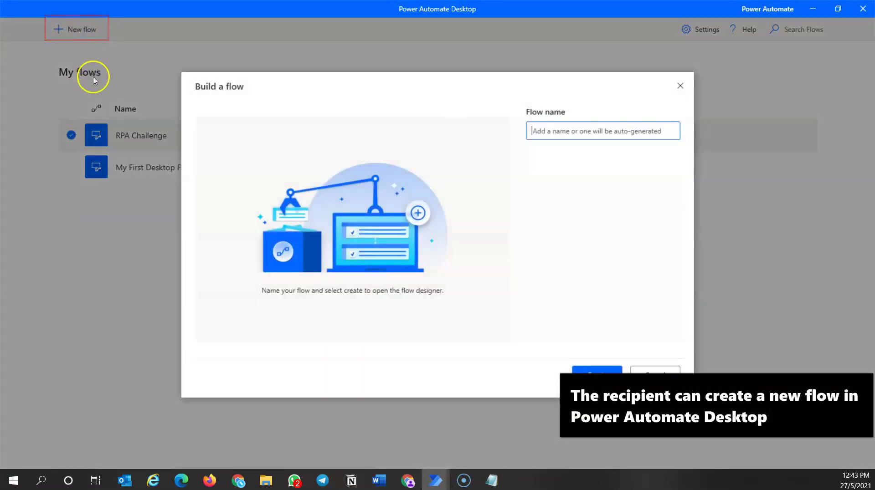
left_click(597, 128)
type("Copy of RPA Challenge")
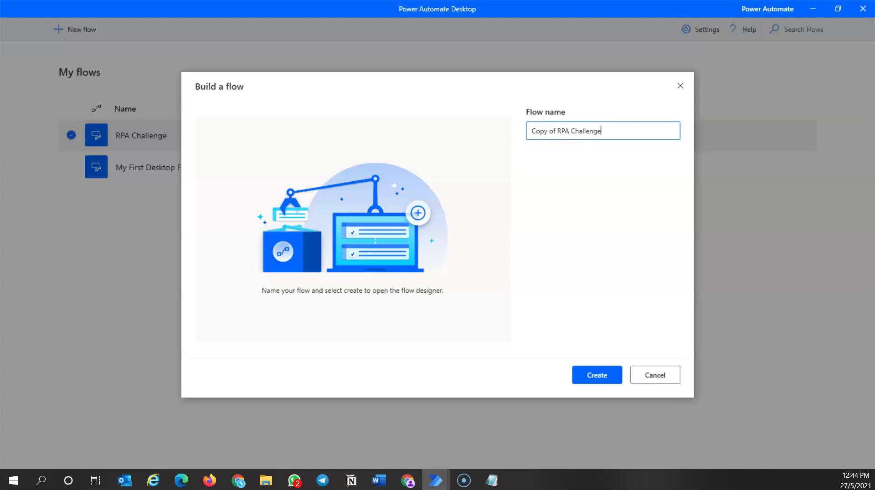
left_click(604, 371)
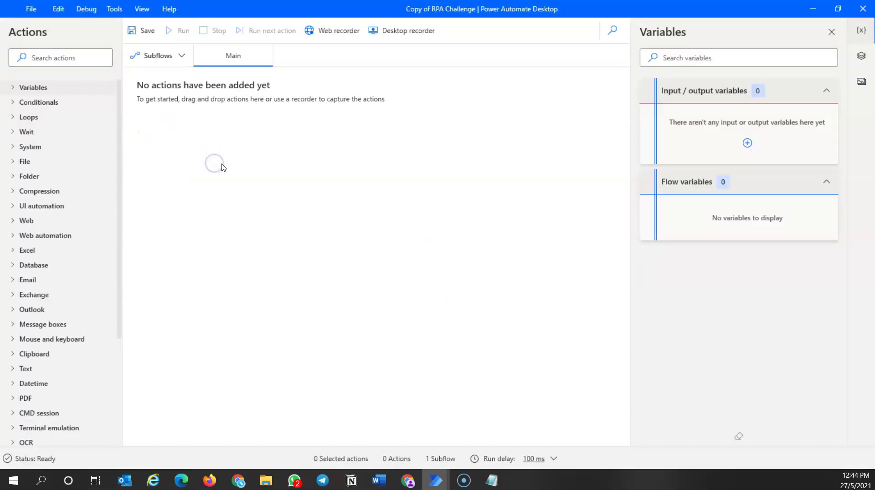
- Paste the 21 copied actions into the empty Copy of RPA Challenge workspace
left_click(58, 9)
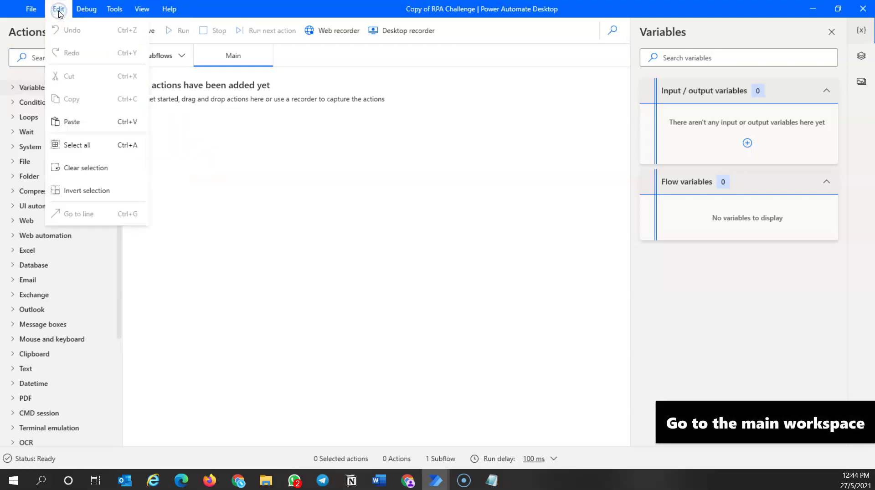
left_click(89, 122)
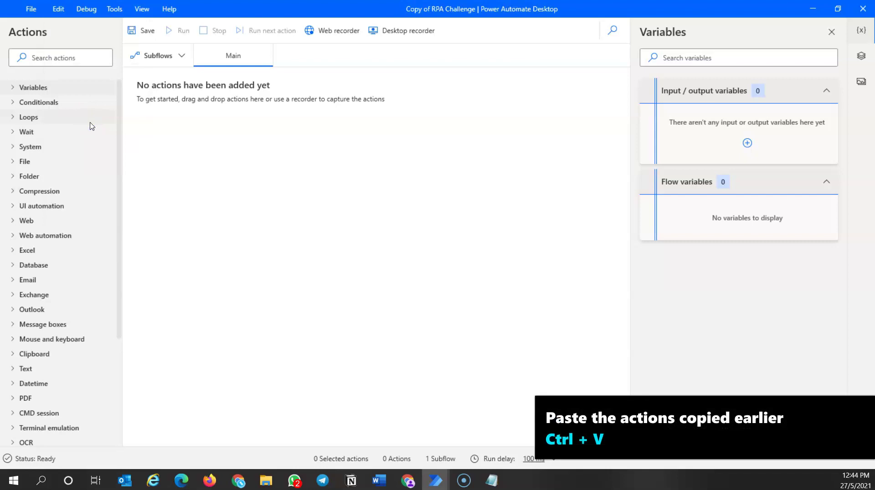
left_click(241, 148)
key("ctrl+v")
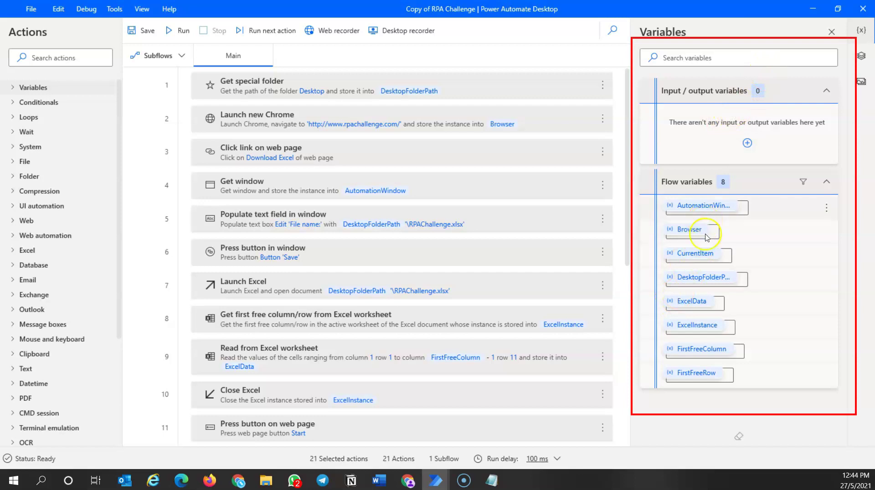
- Check the pasted UI elements: the rpachallenge web page, Download Excel and Start
left_click(861, 56)
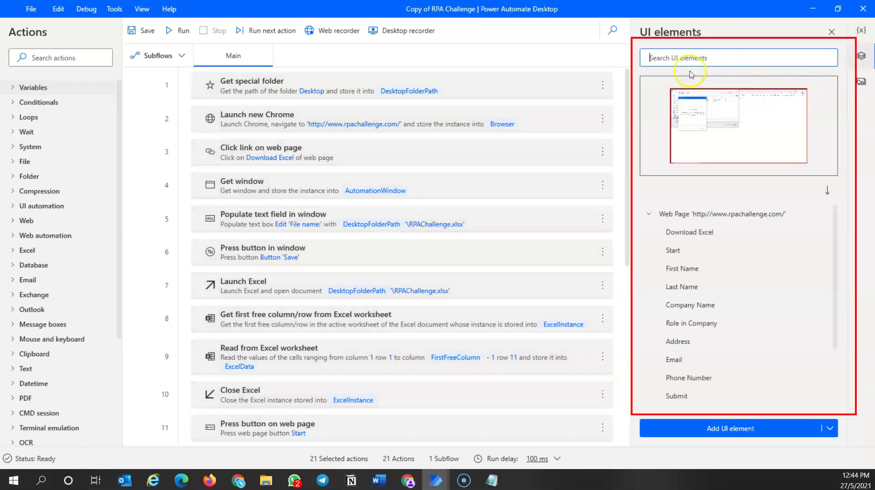
left_click(703, 213)
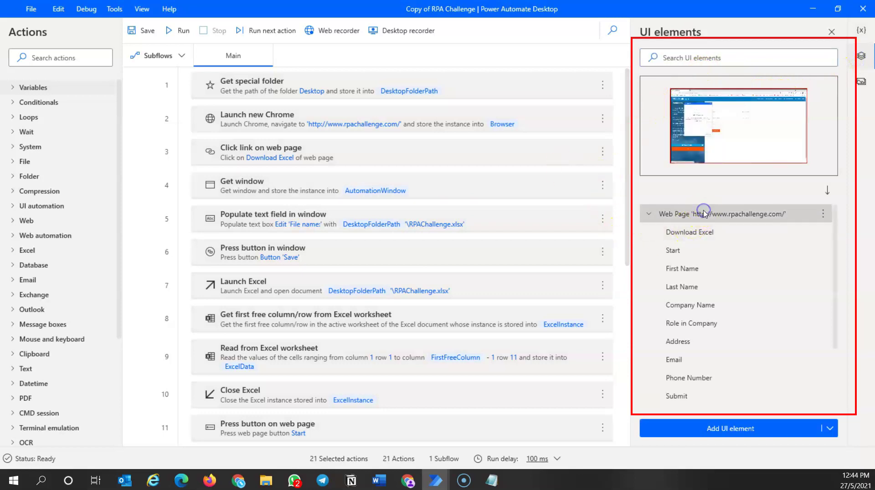
left_click(683, 229)
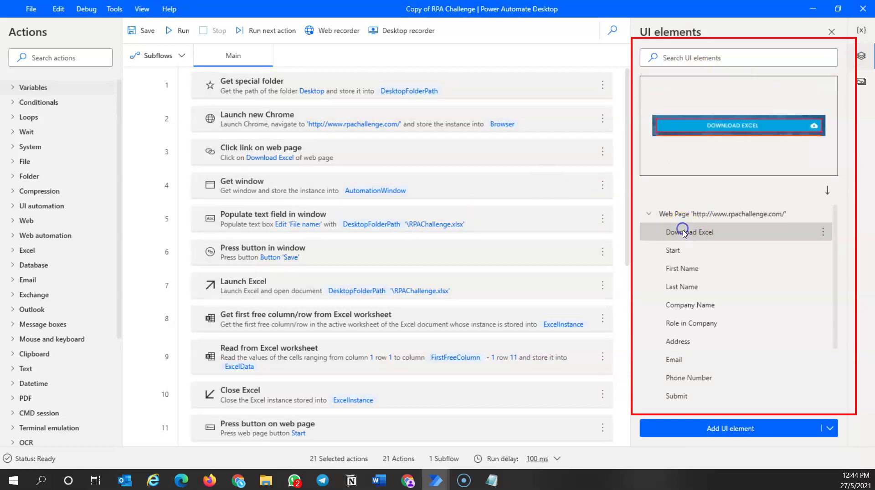
left_click(680, 252)
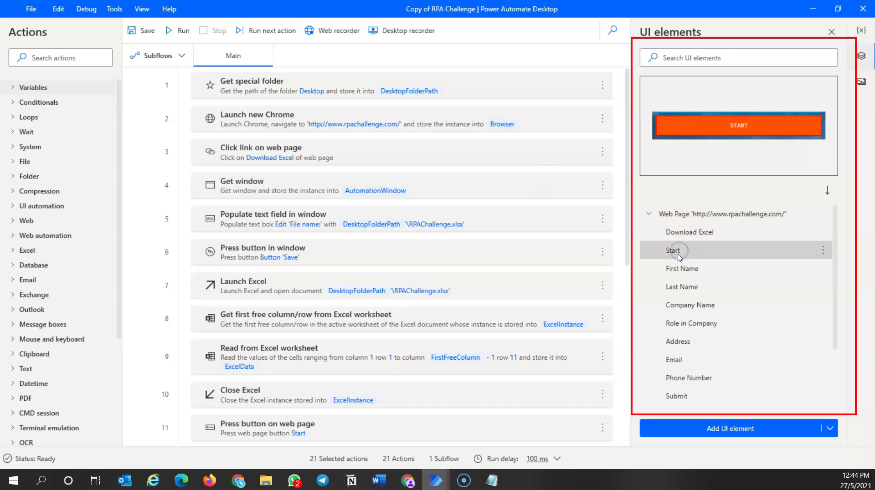
left_click(666, 246)
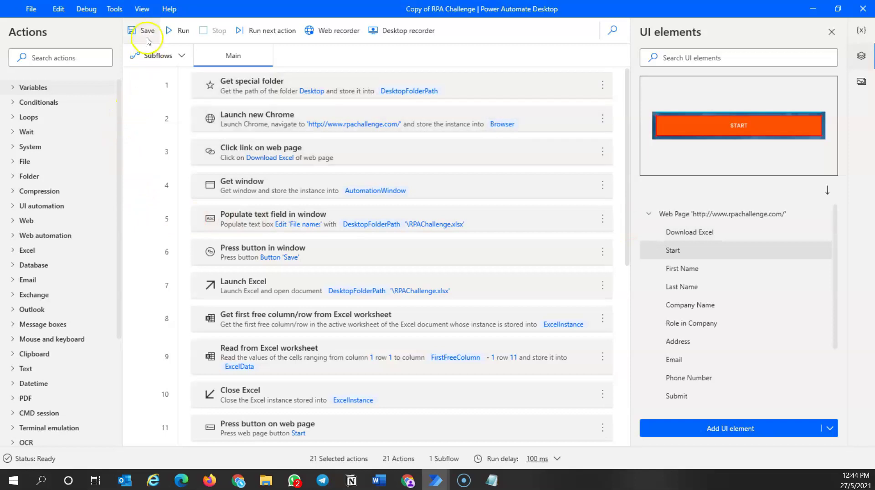
- Save Copy of RPA Challenge with its 21 pasted actions from the toolbar
left_click(146, 33)
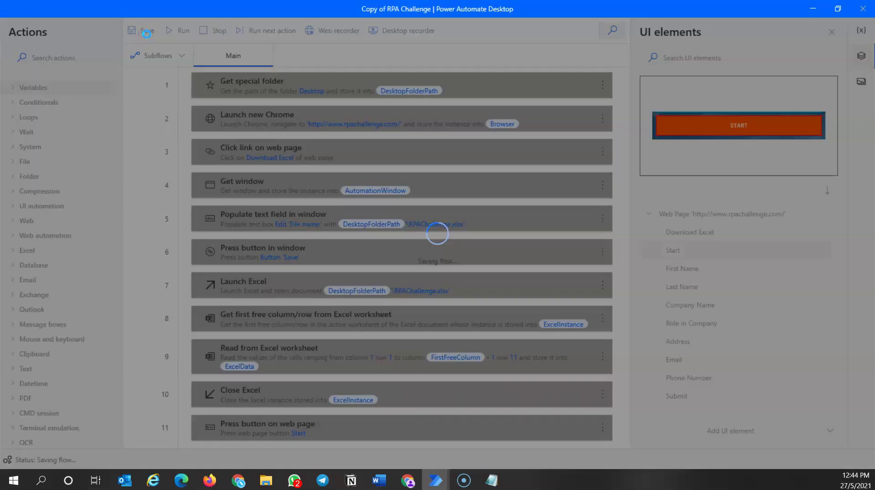